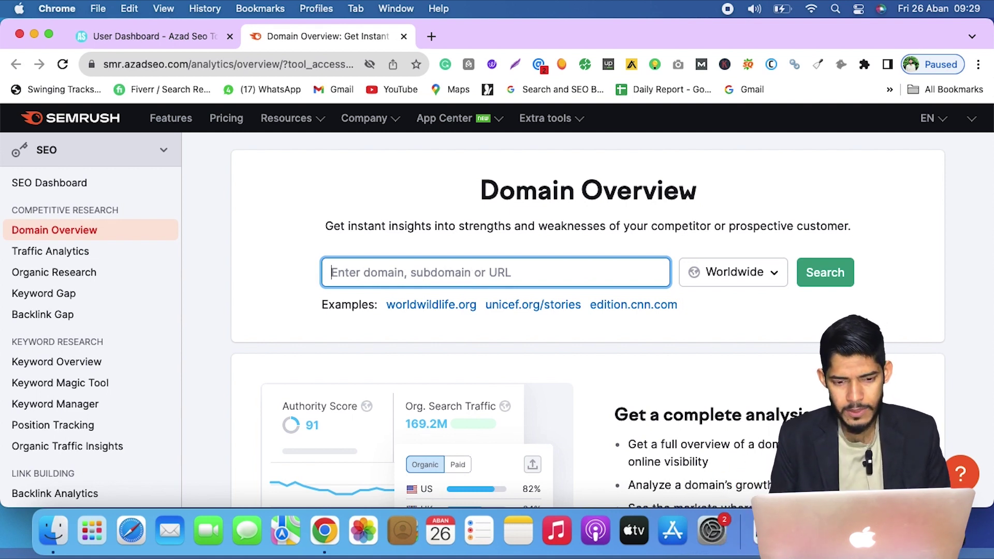
Step: Run a worldwide domain overview search for techktimes.com
type("teckt")
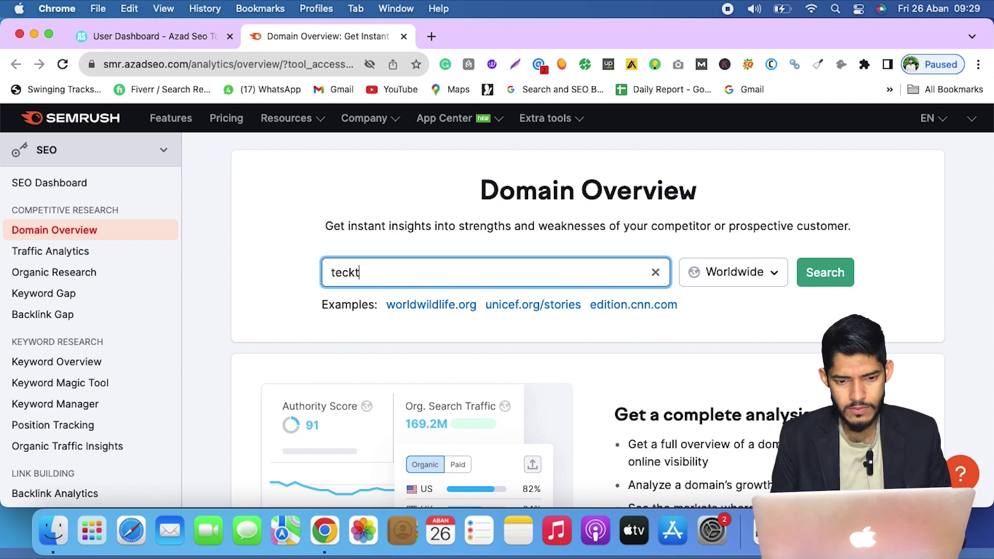
key("BackSpace")
key("BackSpace")
type("hkti")
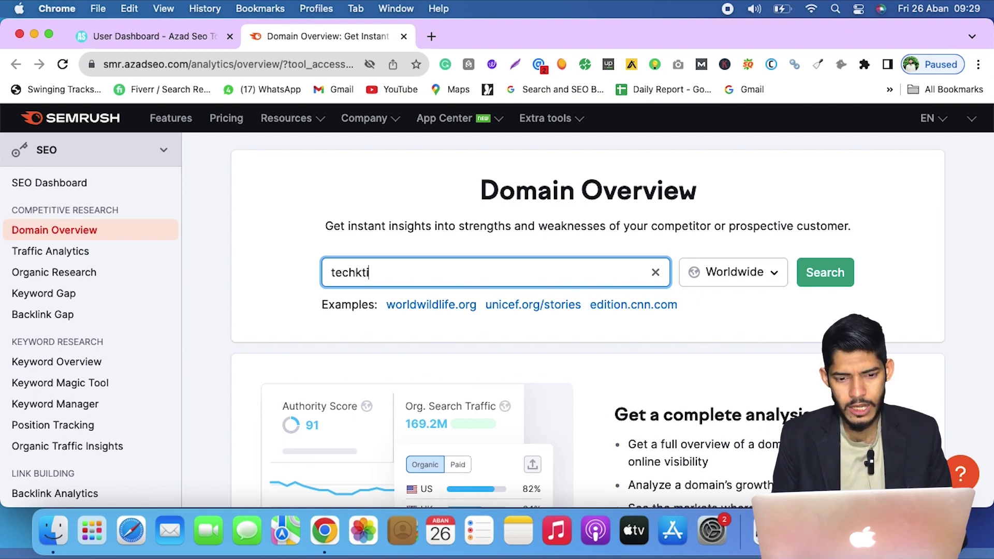
type("mes.com")
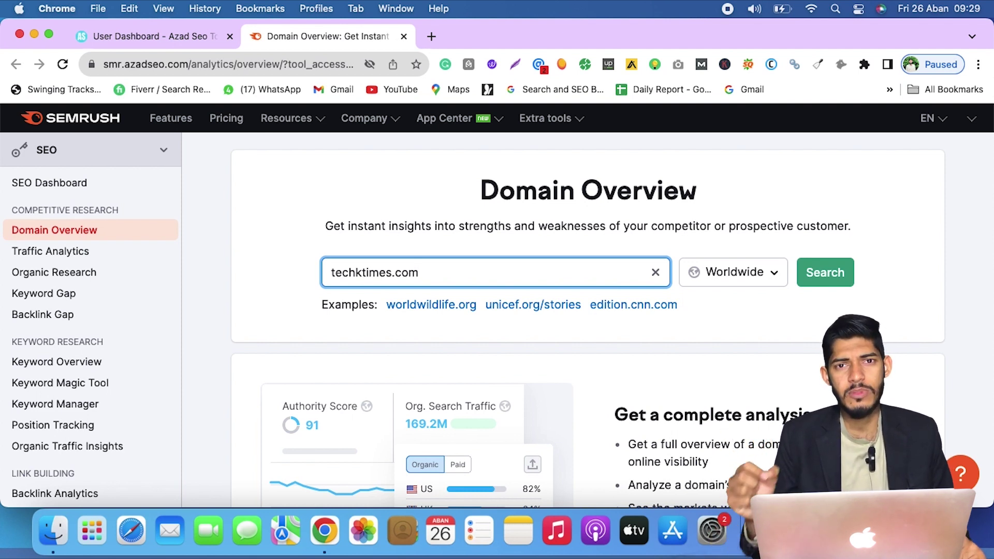
left_click(842, 279)
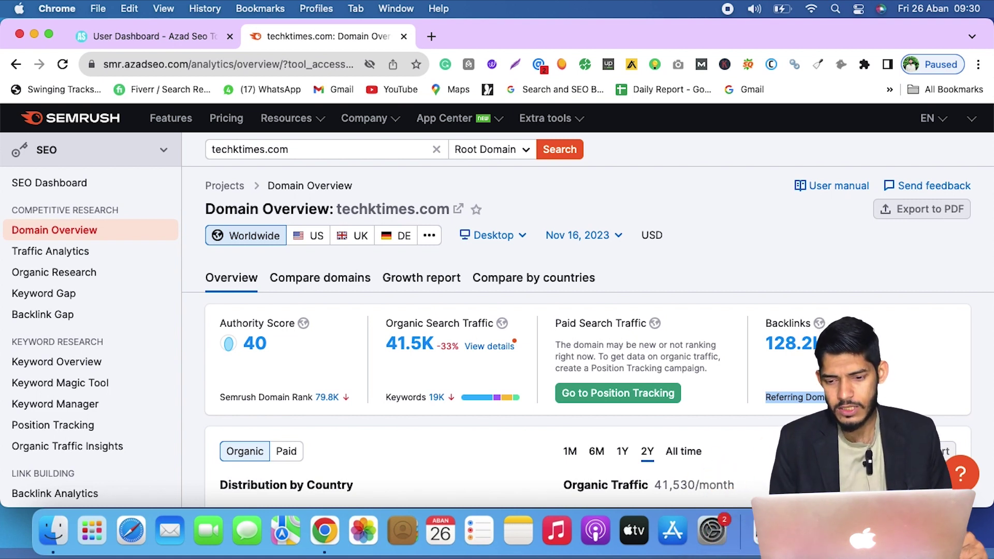
Step: Open the referring domains report for techktimes.com and switch to its outbound domains report
key("super+r")
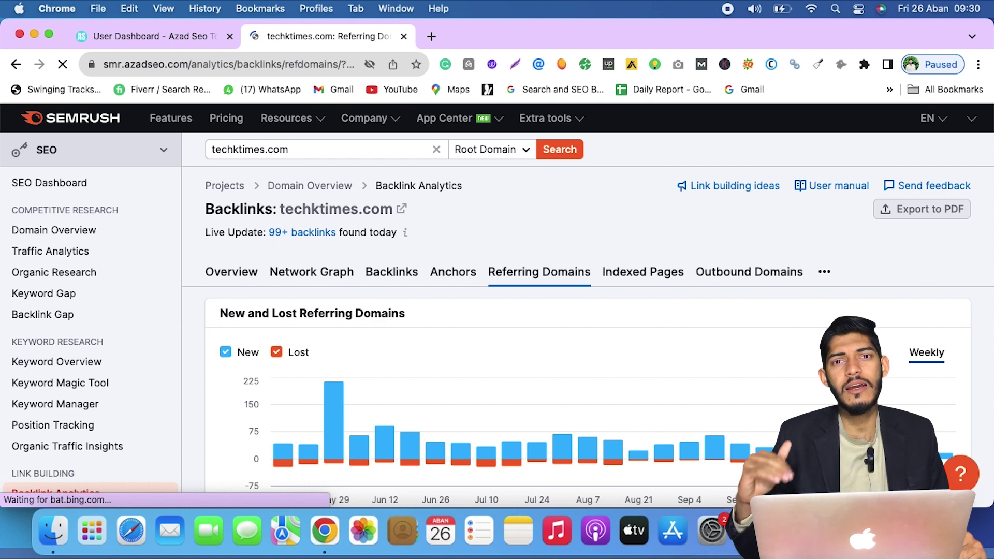
left_click(758, 282)
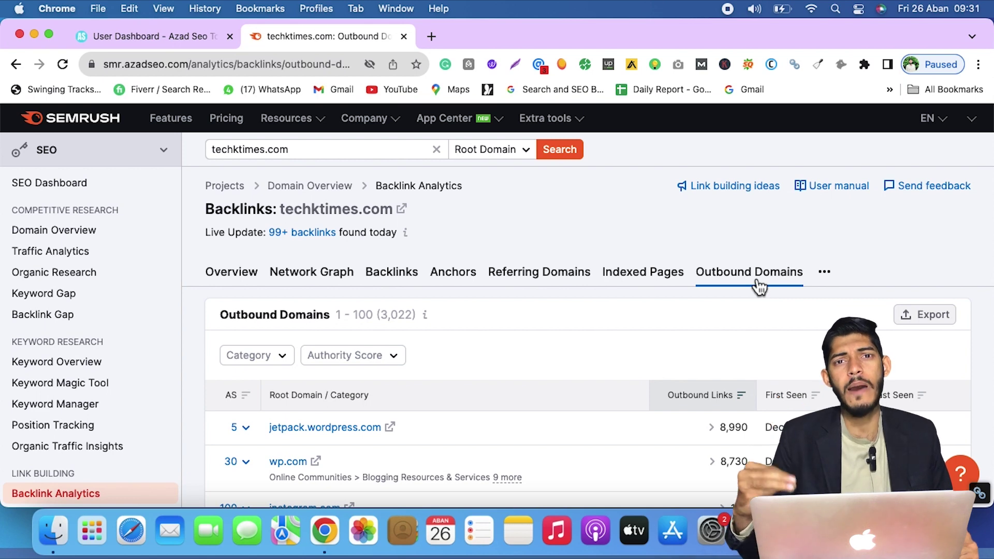
Step: Examine the outbound domains list of techktimes.com, checking authority scores, categories, outbound link counts and last seen dates
scroll(759, 286, "down", 2)
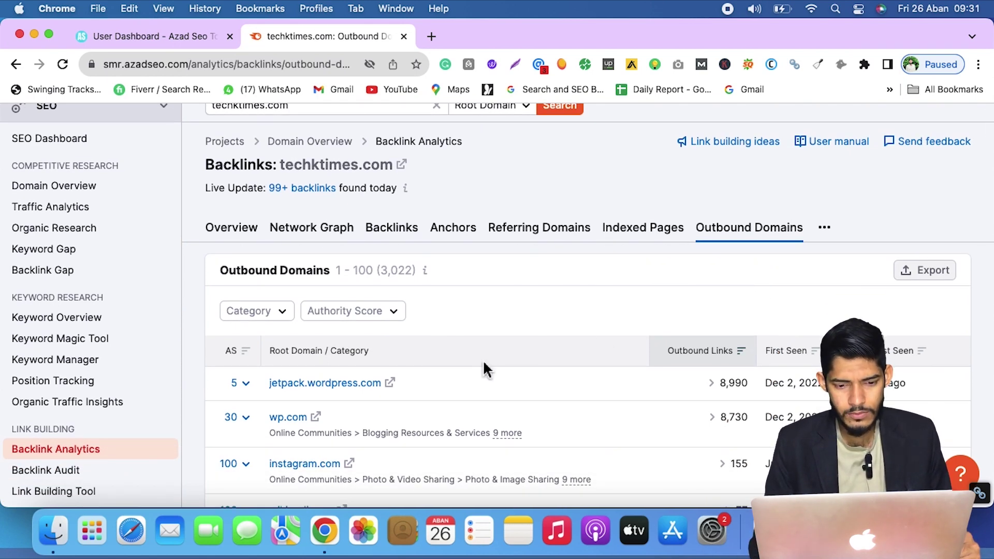
scroll(484, 365, "down", 5)
scroll(484, 369, "down", 1)
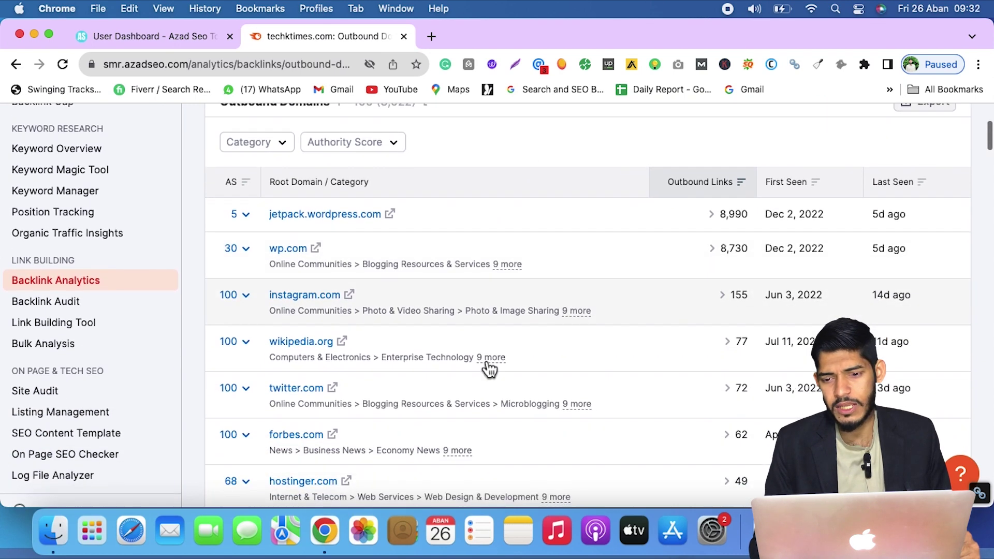
left_click_drag(913, 217, 861, 217)
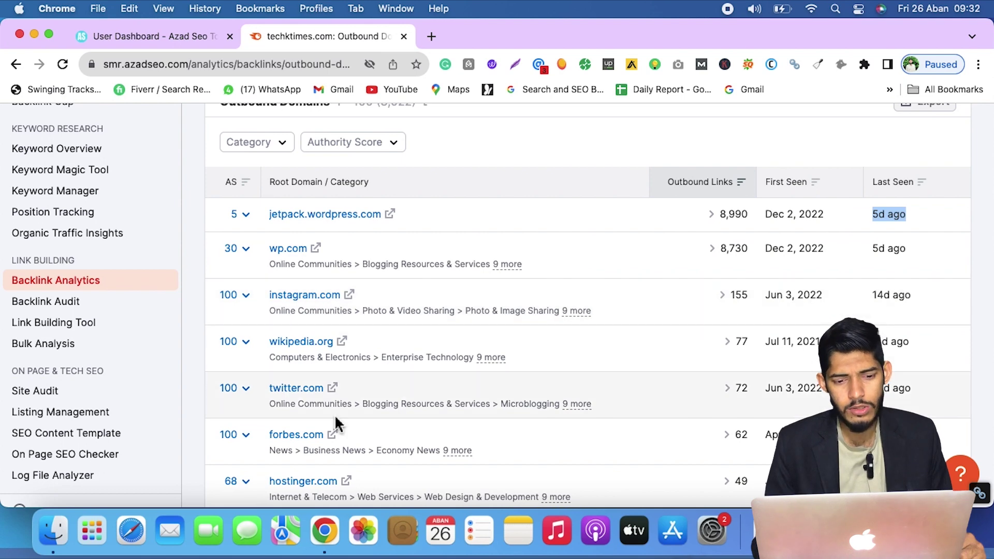
scroll(335, 414, "down", 5)
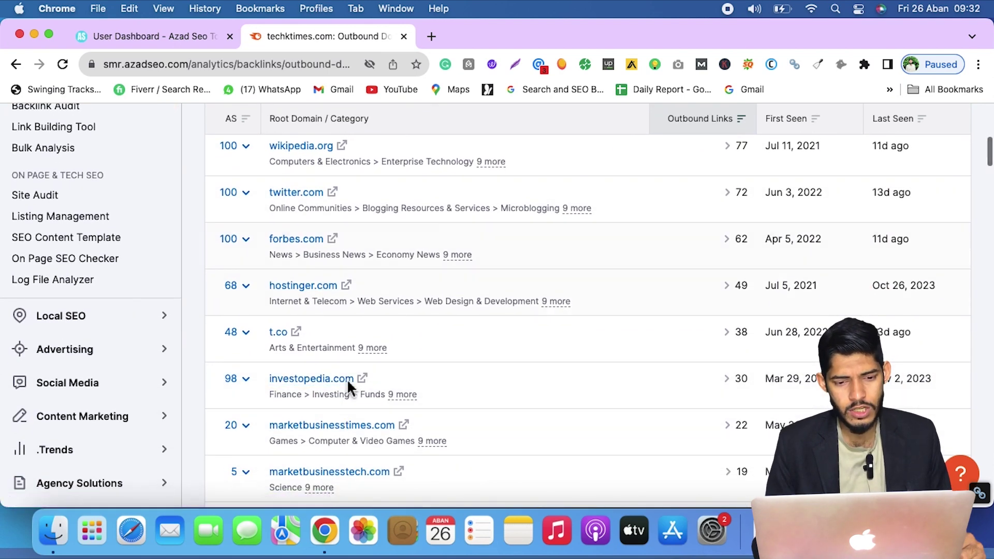
scroll(347, 381, "down", 2)
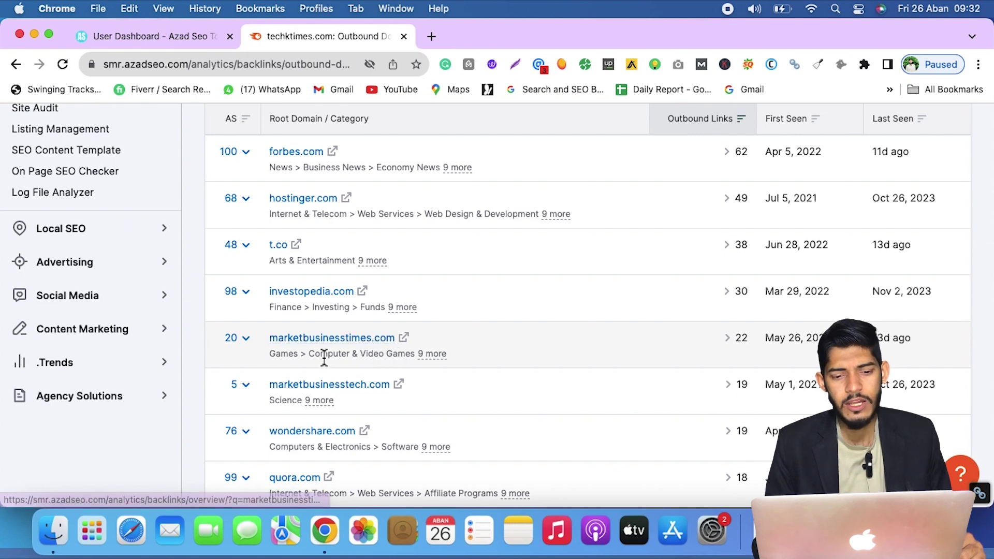
scroll(440, 391, "down", 1)
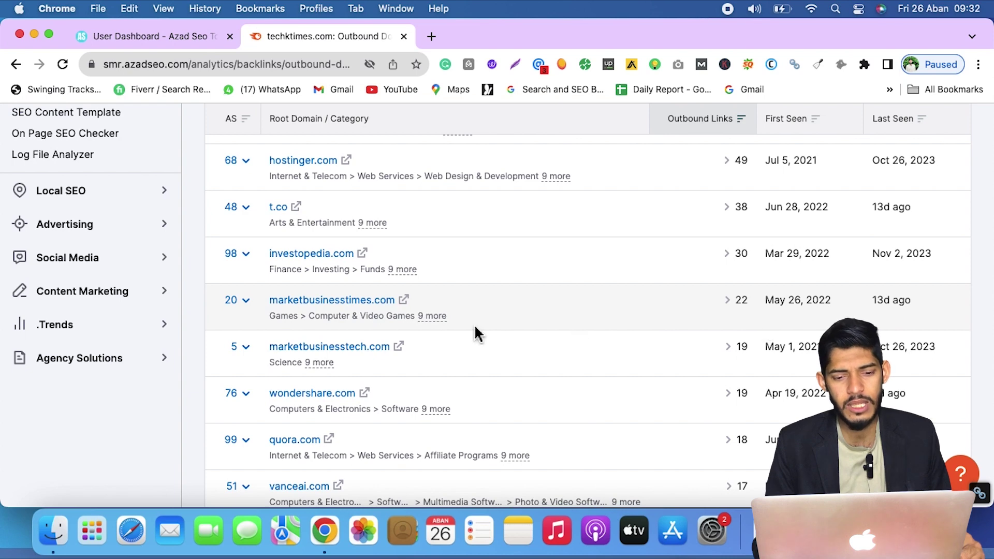
scroll(475, 333, "down", 2)
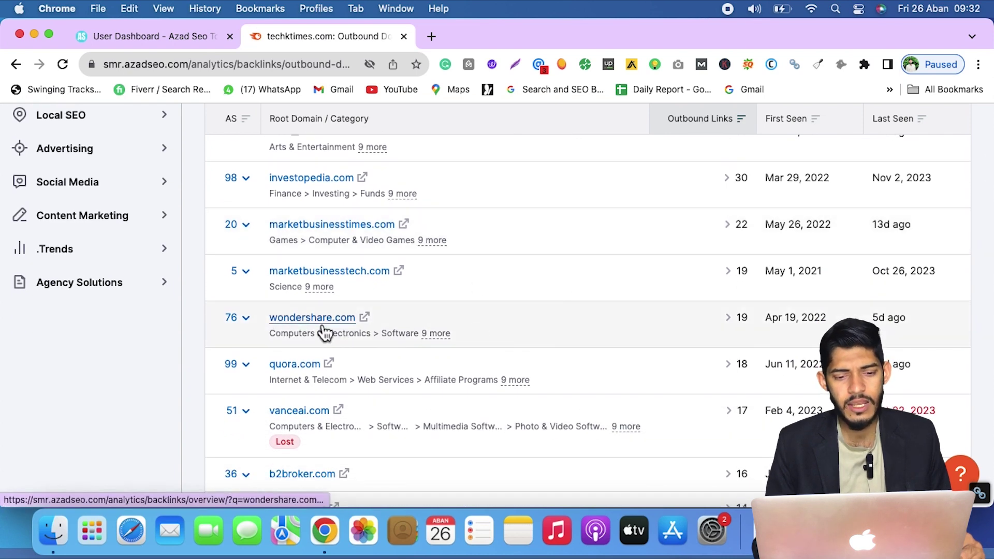
scroll(550, 333, "down", 2)
scroll(550, 334, "down", 2)
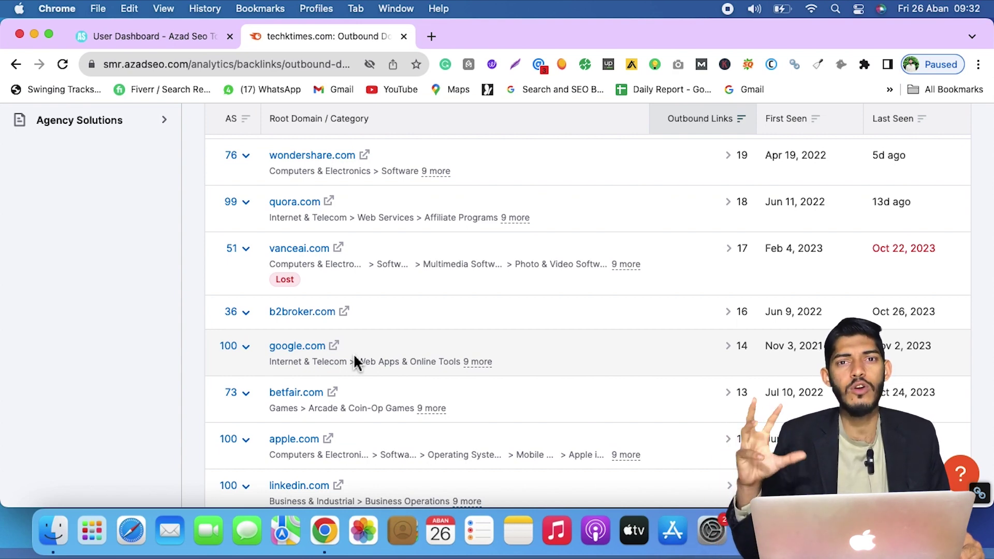
scroll(354, 363, "down", 7)
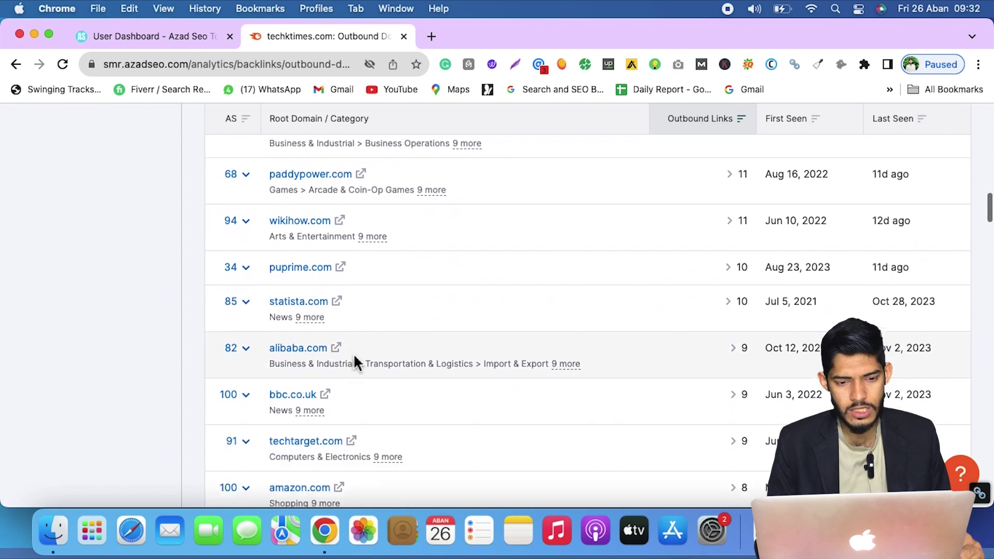
Step: Filter the outbound domains by an authority score of 0–10 and check how many domains match
scroll(354, 363, "up", 1)
scroll(354, 362, "up", 10)
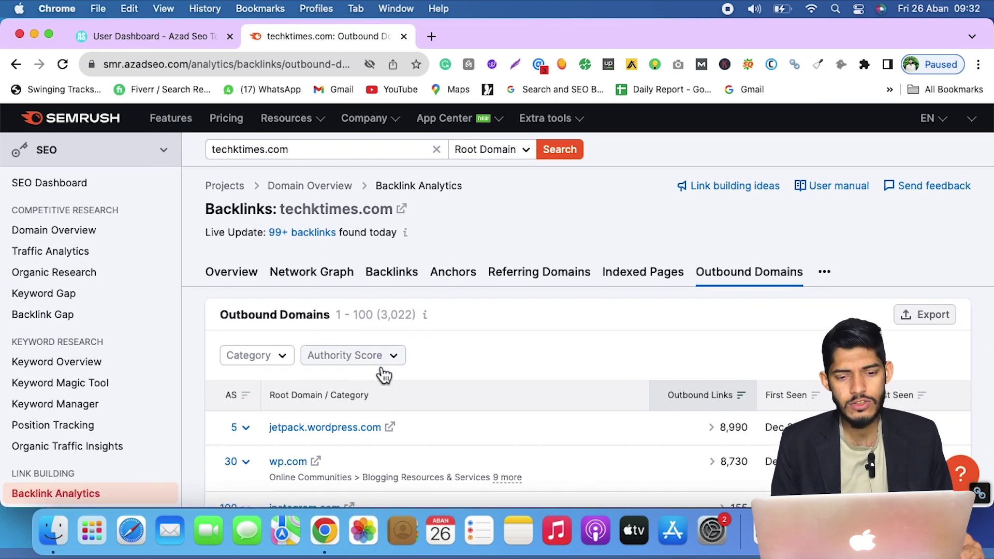
left_click(384, 373)
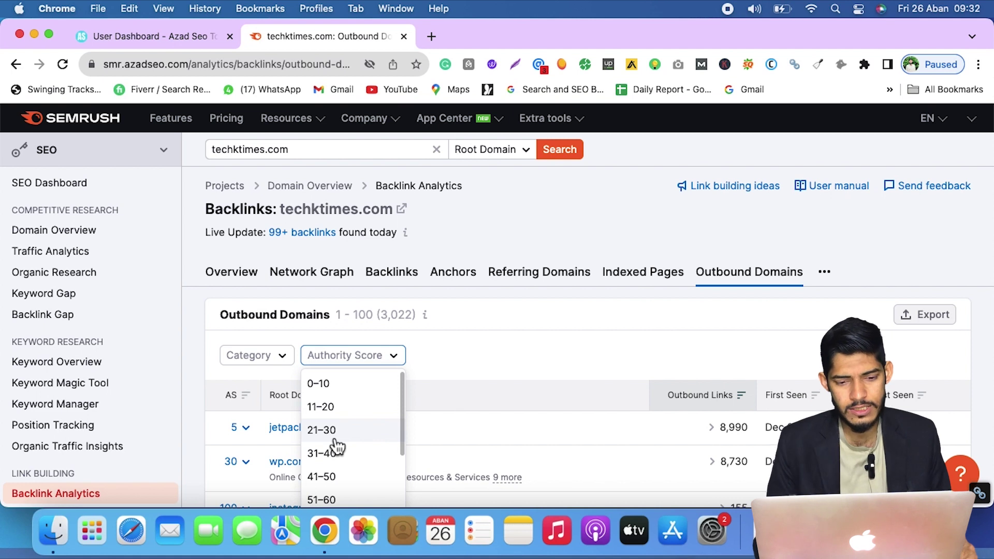
left_click(326, 390)
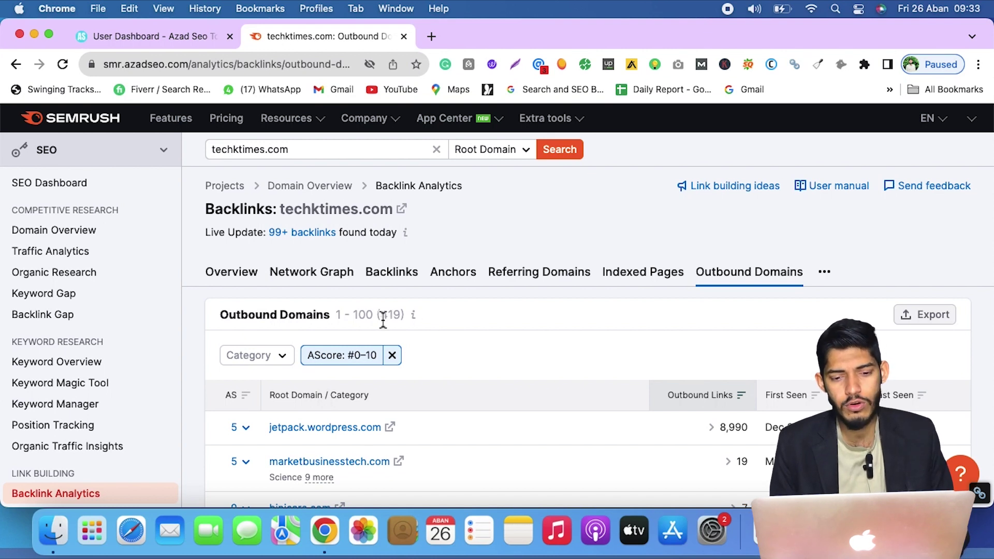
left_click_drag(383, 320, 406, 320)
mouse_move(410, 321)
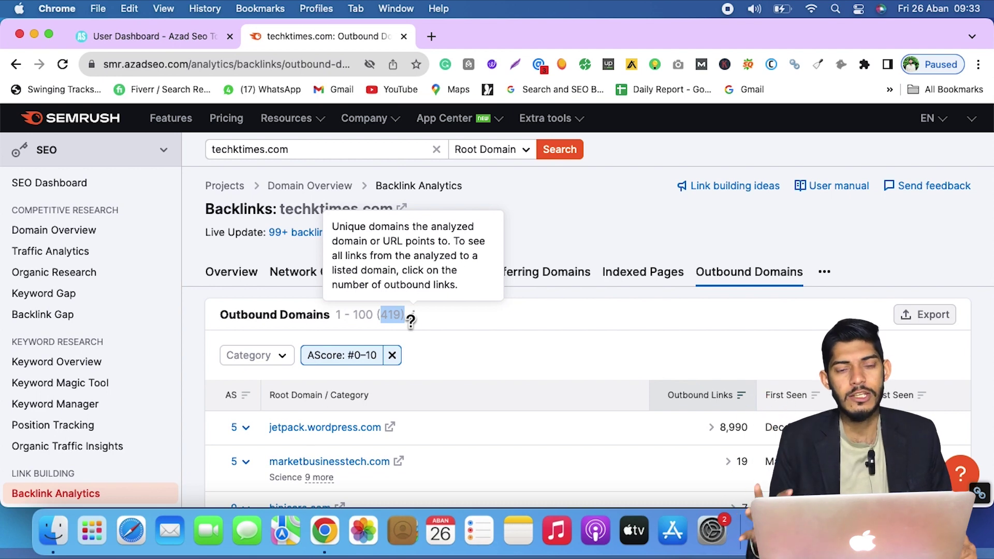
Step: Review the low-authority outbound domains and narrow them to the Business & Industrial category
scroll(498, 393, "down", 3)
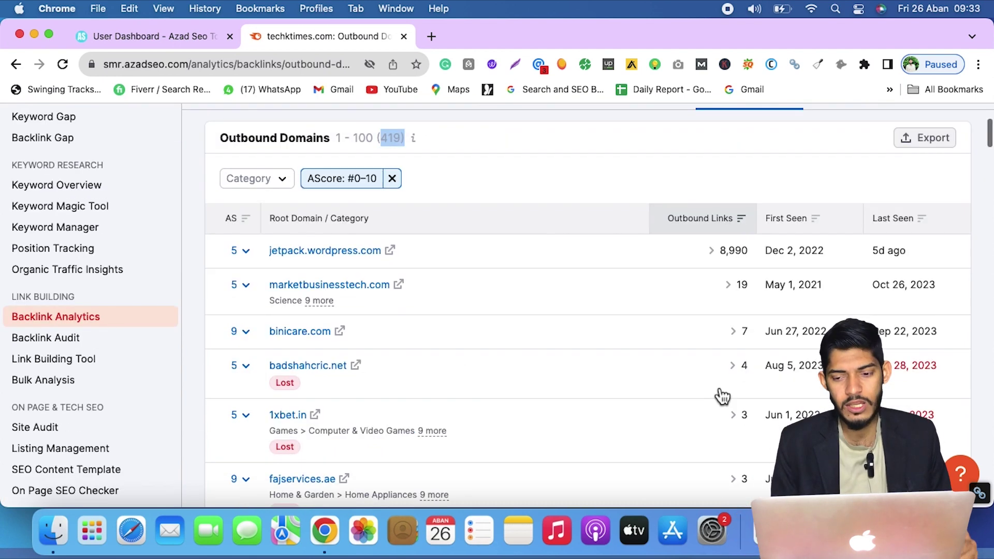
scroll(673, 395, "down", 6)
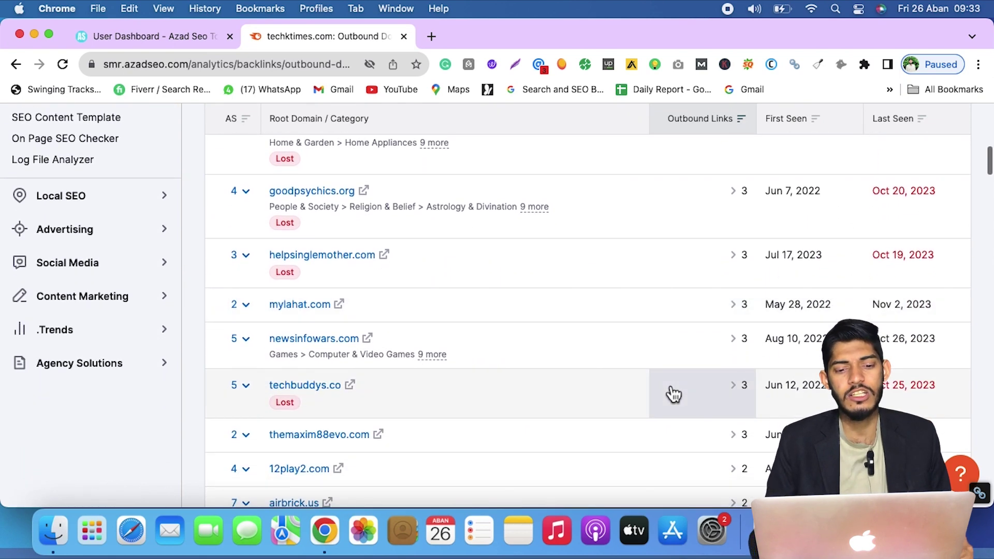
scroll(673, 394, "up", 10)
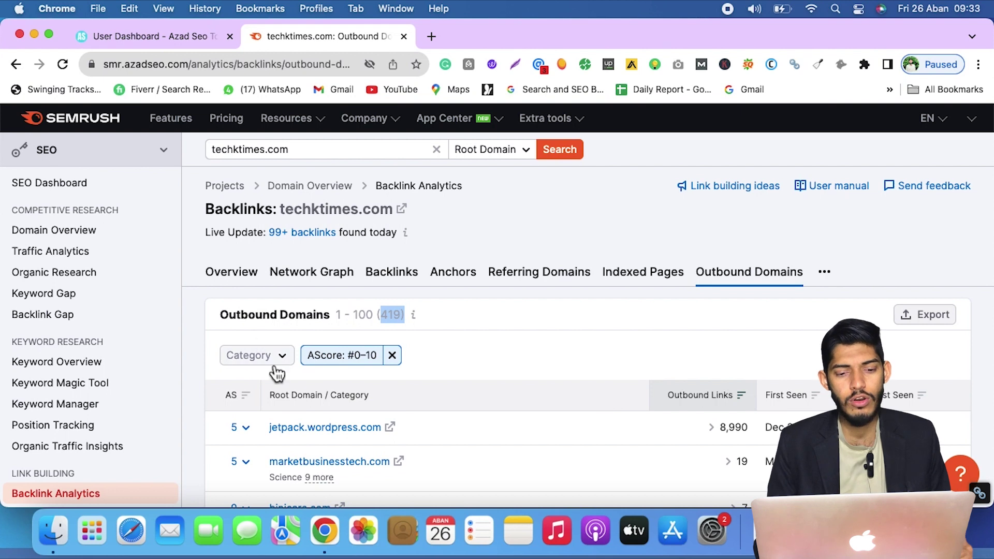
left_click(280, 363)
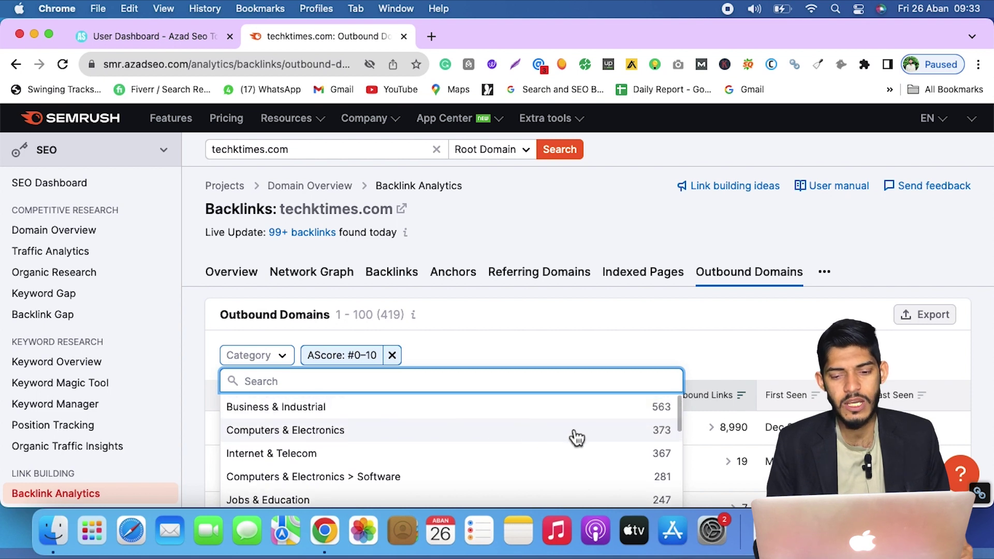
left_click(665, 419)
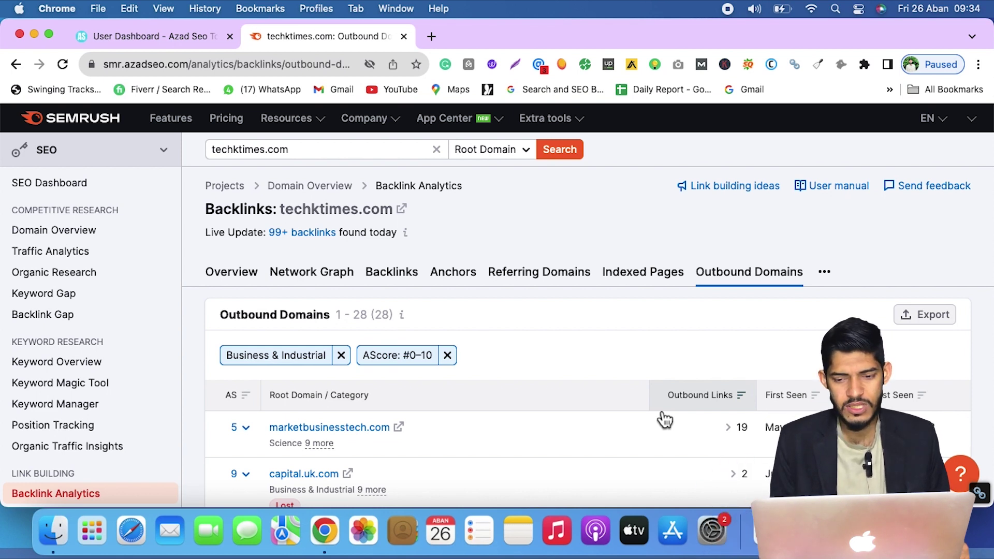
key("Down")
left_click(760, 357)
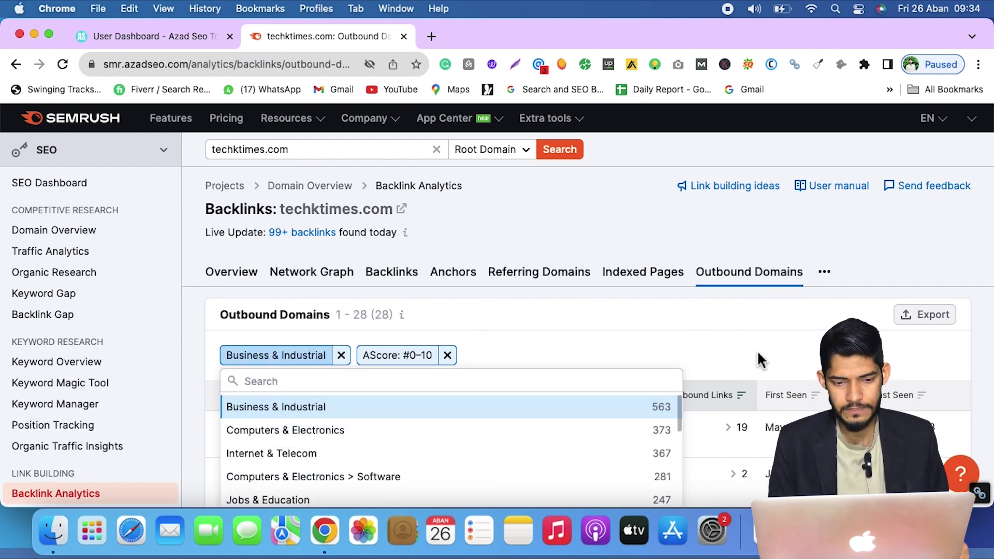
left_click(673, 358)
Step: Look through the filtered outbound domains and export them as an Excel file
scroll(585, 393, "down", 1)
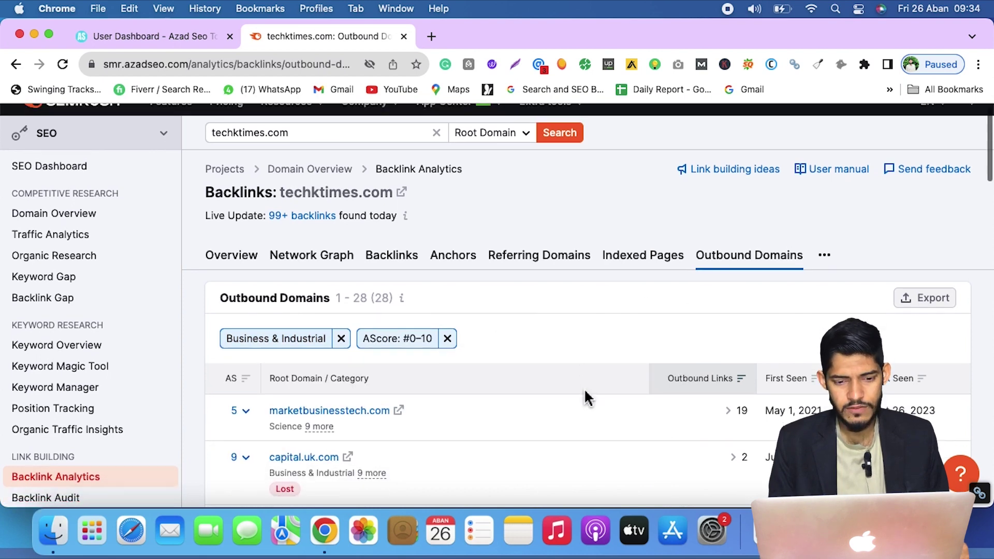
scroll(586, 398, "down", 3)
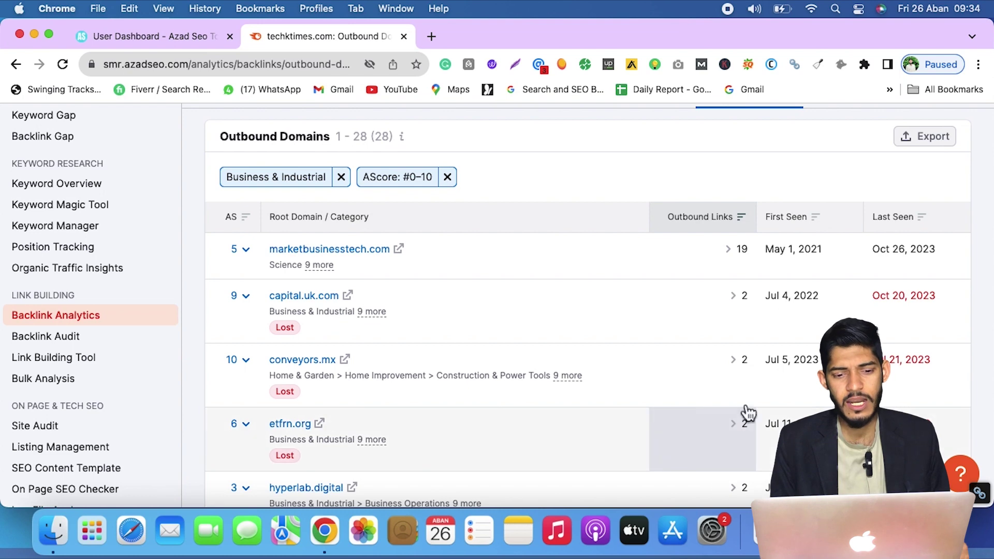
scroll(776, 262, "up", 3)
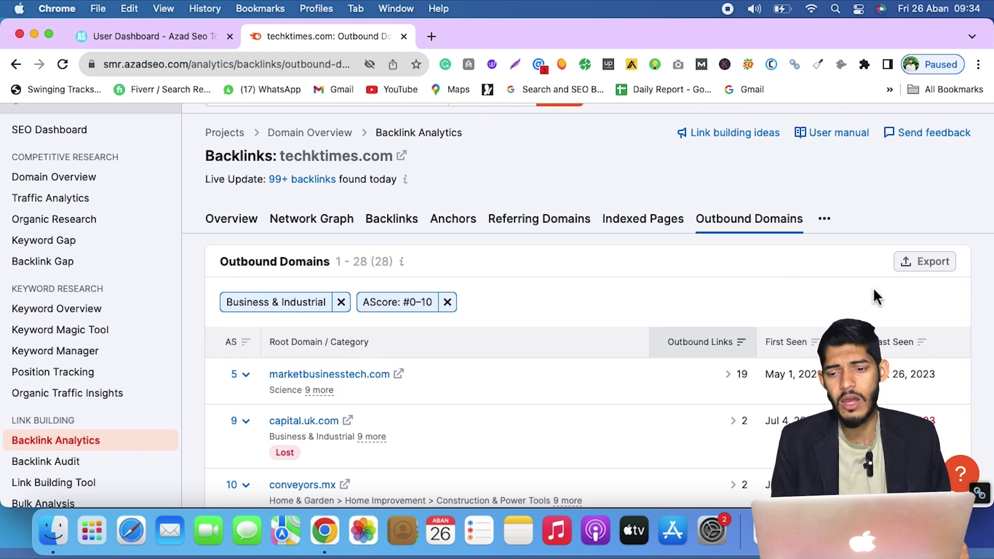
left_click(934, 269)
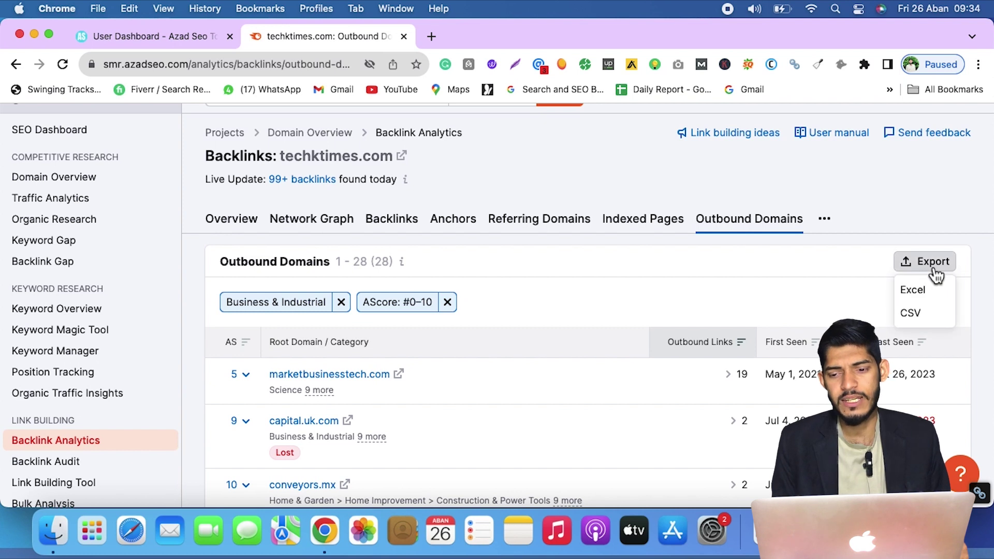
left_click(914, 290)
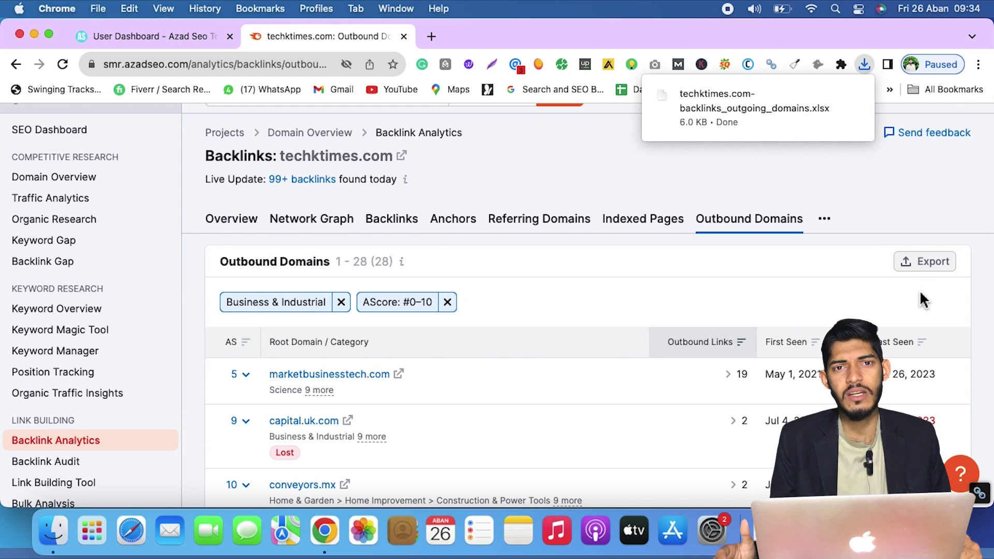
left_click(742, 96)
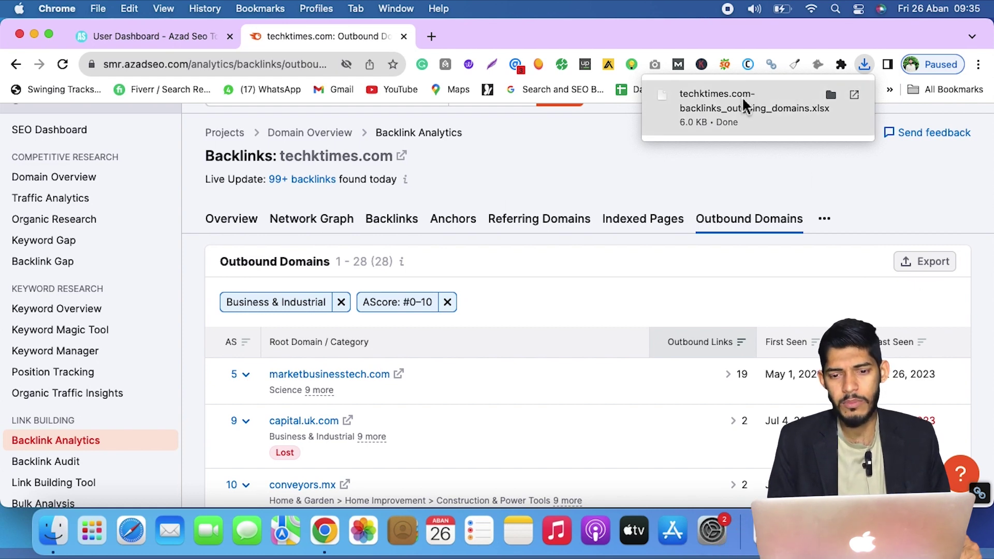
left_click(524, 324)
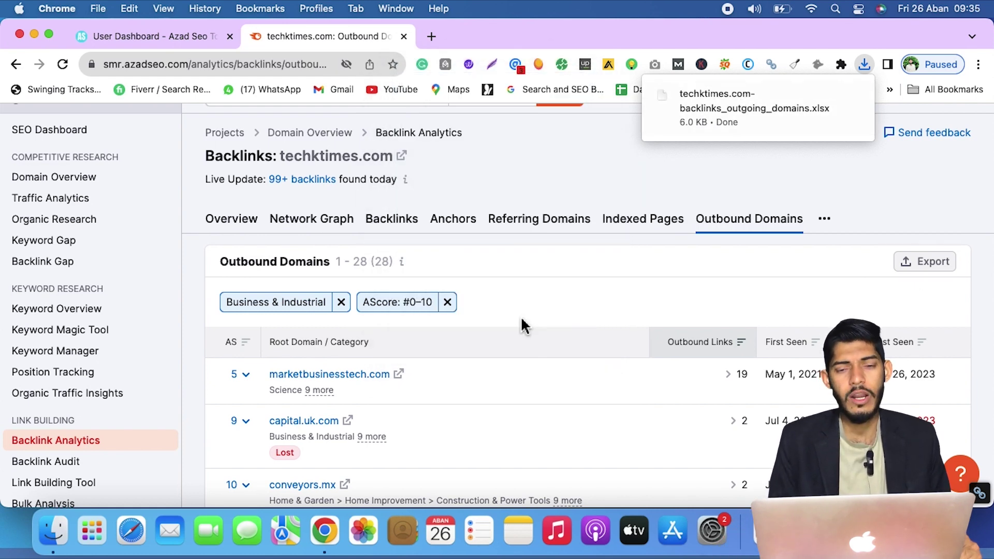